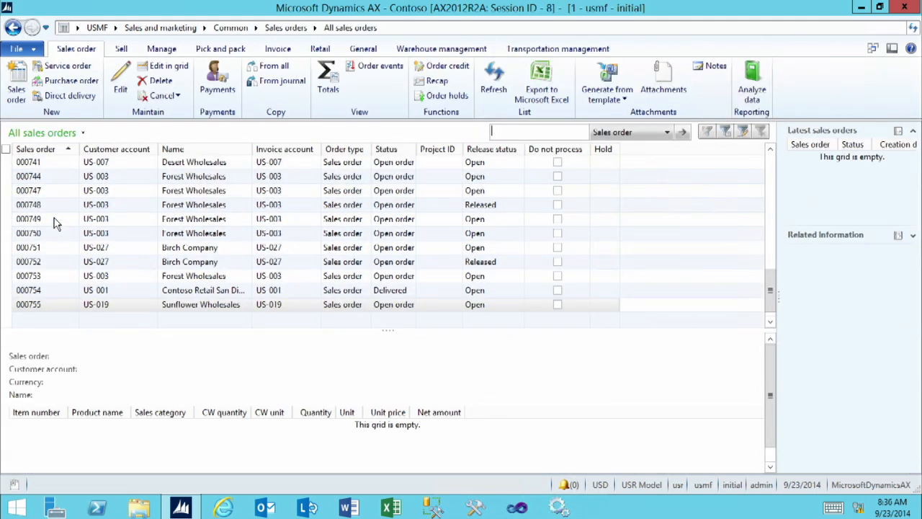
Step: Select the newest Sunflower Wholesales sales order, review its related open orders and customer invoices, and return to the sales order list
left_click(52, 310)
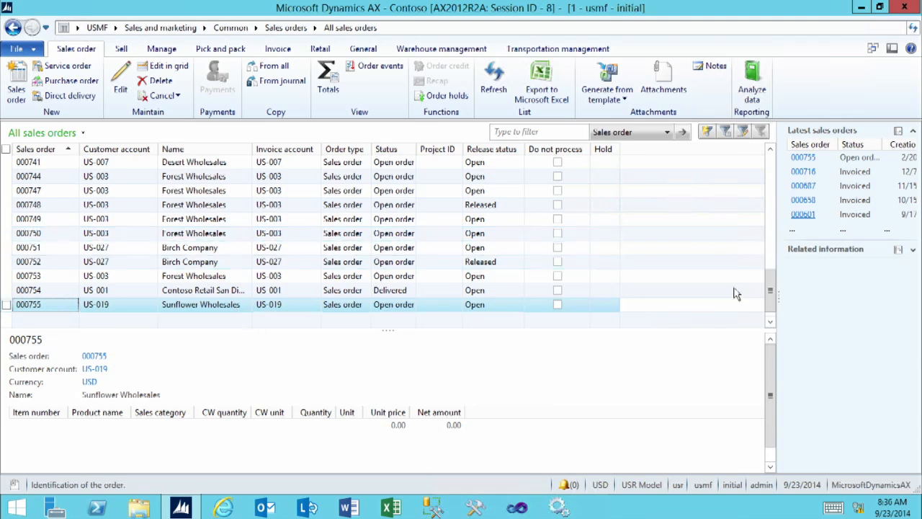
left_click(913, 251)
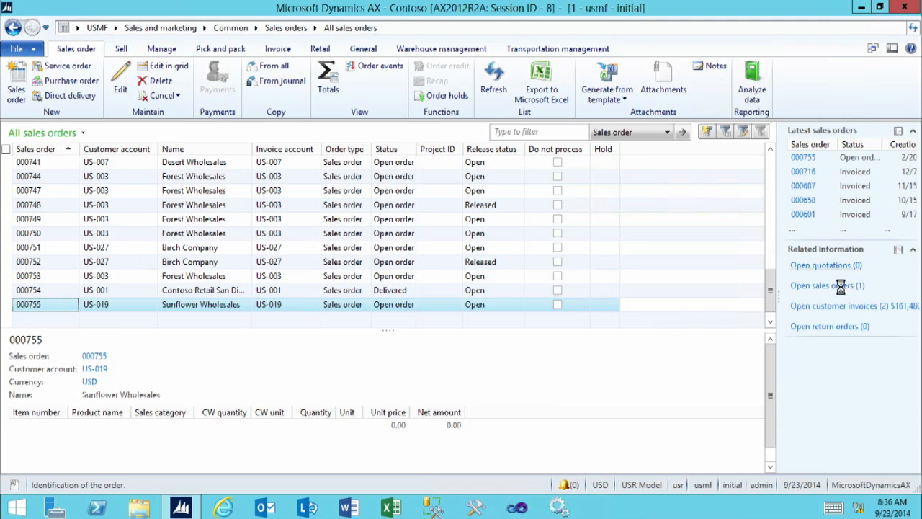
mouse_move(843, 294)
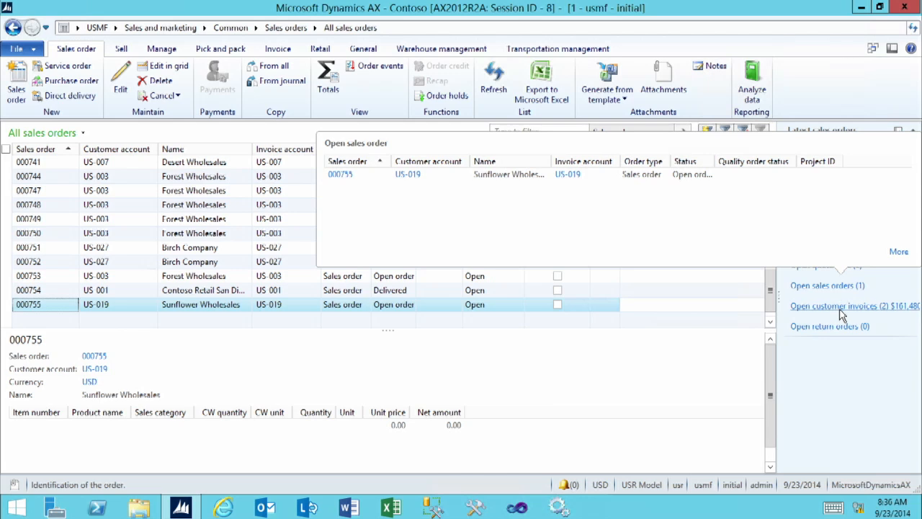
mouse_move(841, 314)
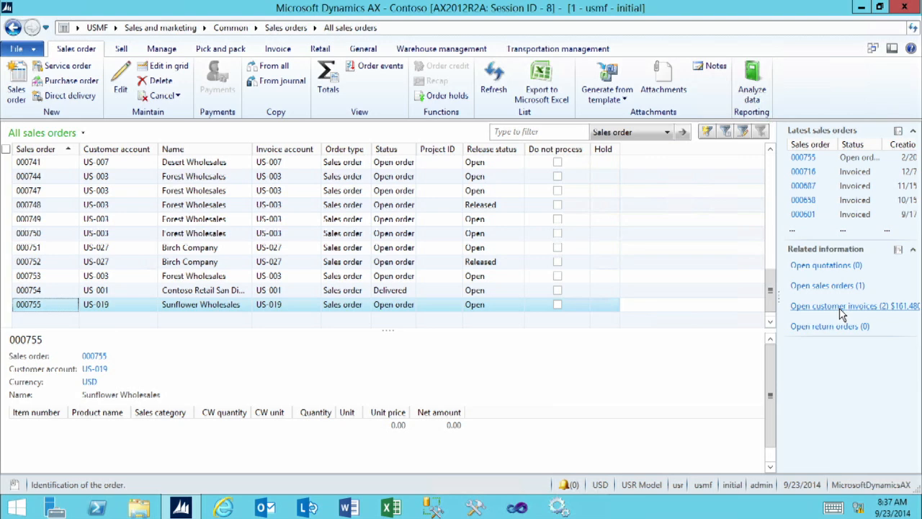
left_click(840, 308)
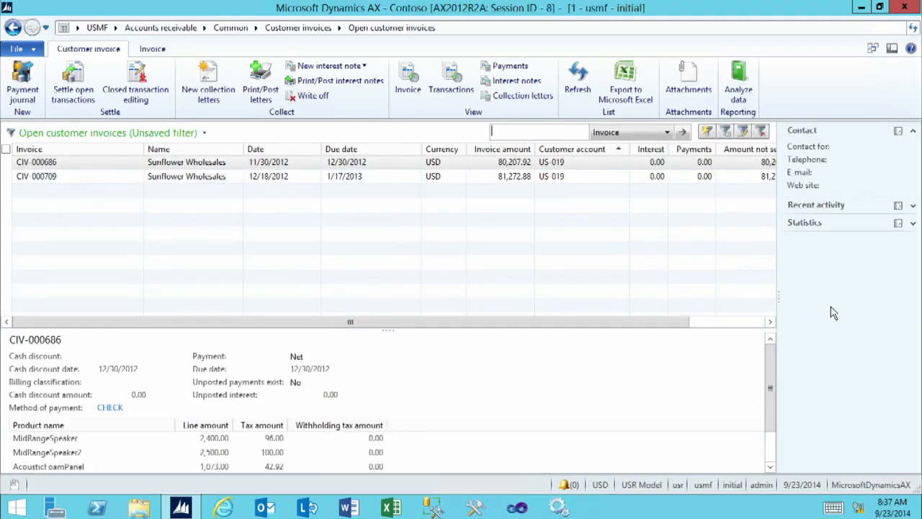
left_click(13, 29)
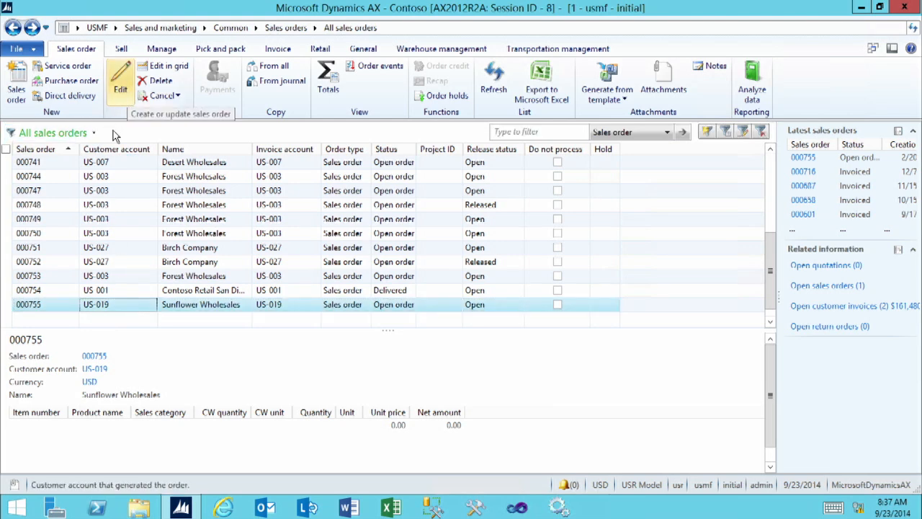
Step: Open the selected Sunflower Wholesales order for editing in a maximized window and set the customer requisition in its header to 789
left_click(121, 77)
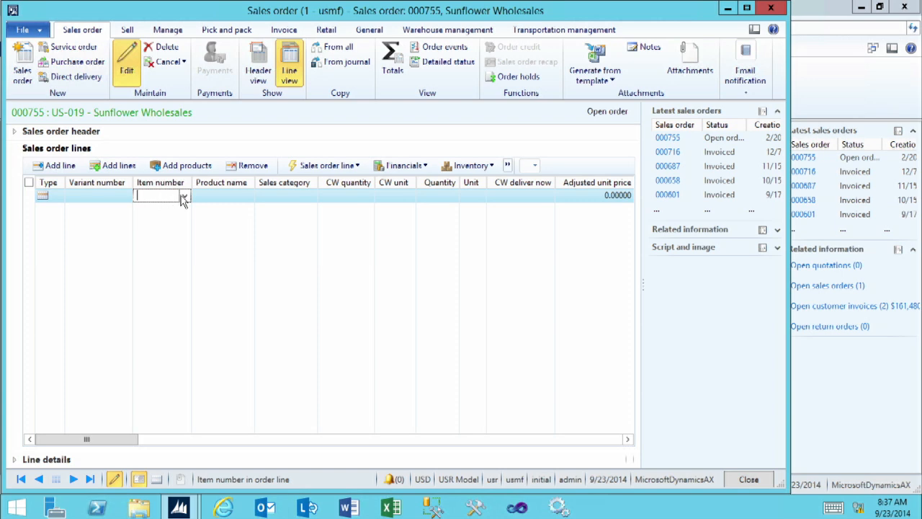
left_click(15, 134)
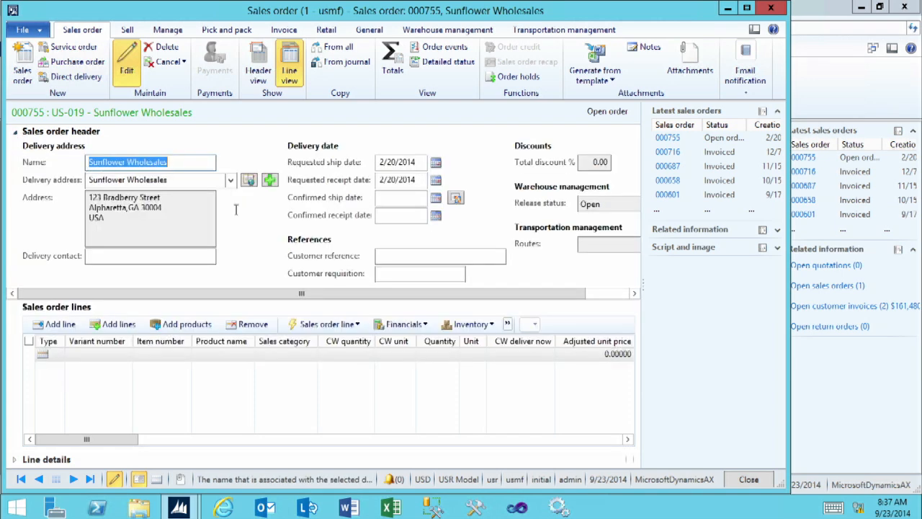
left_click(746, 7)
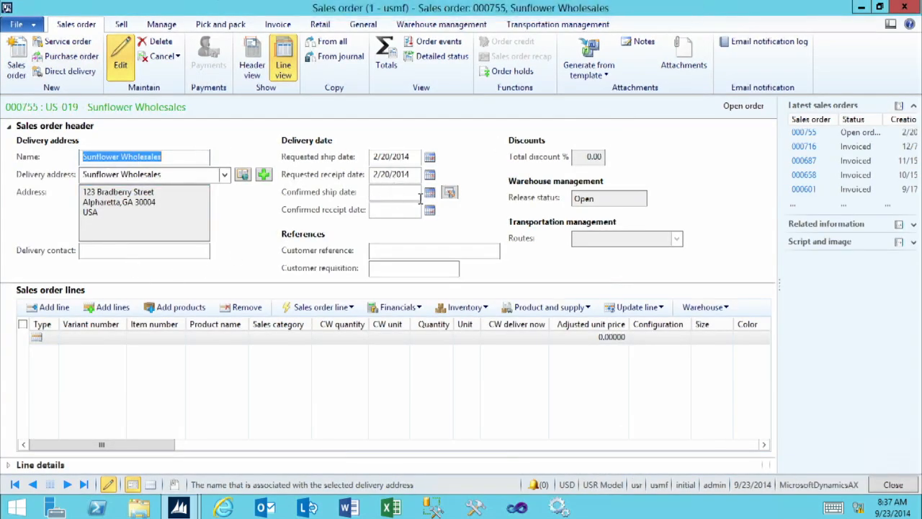
left_click(392, 268)
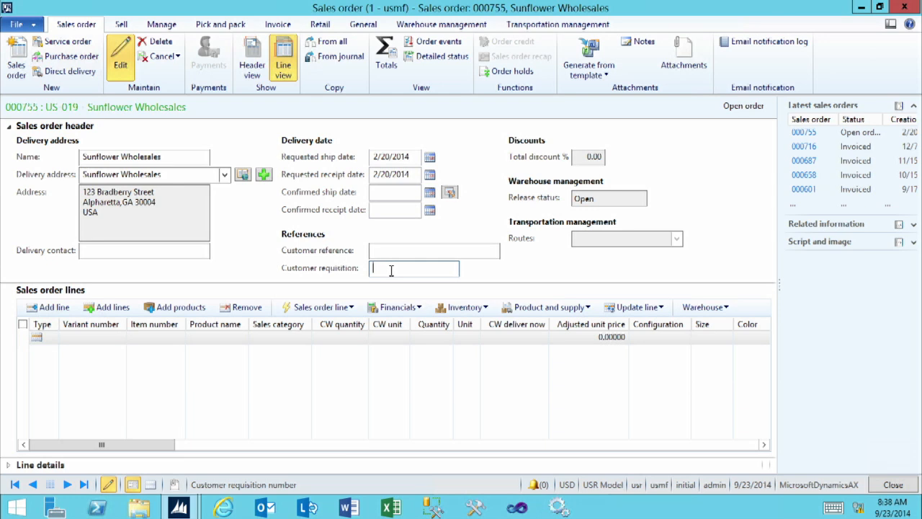
type("789")
Step: Examine the order line details for general, setup, address and product information, and collapse them again
left_click(28, 470)
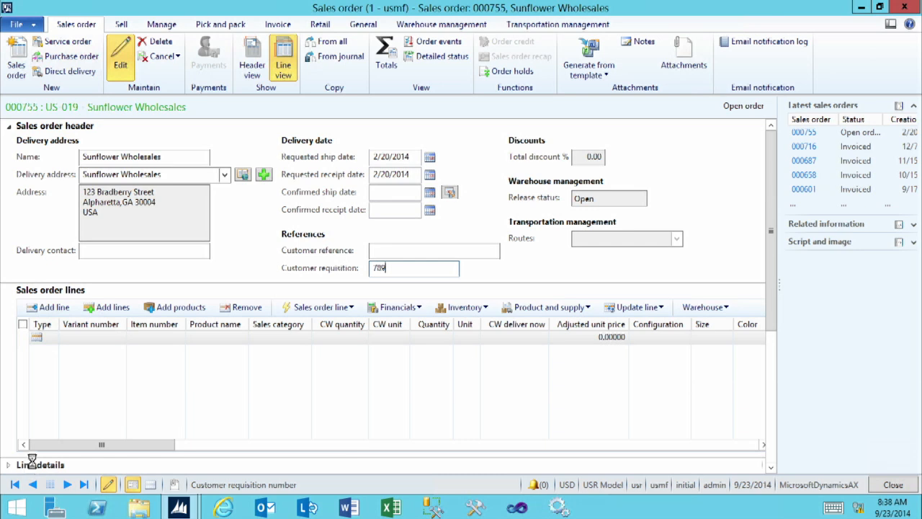
left_click(37, 465)
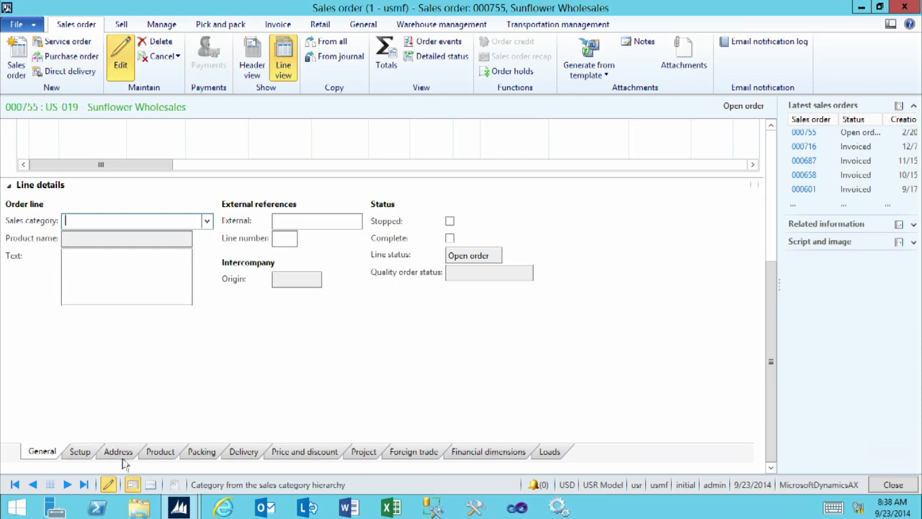
left_click(80, 454)
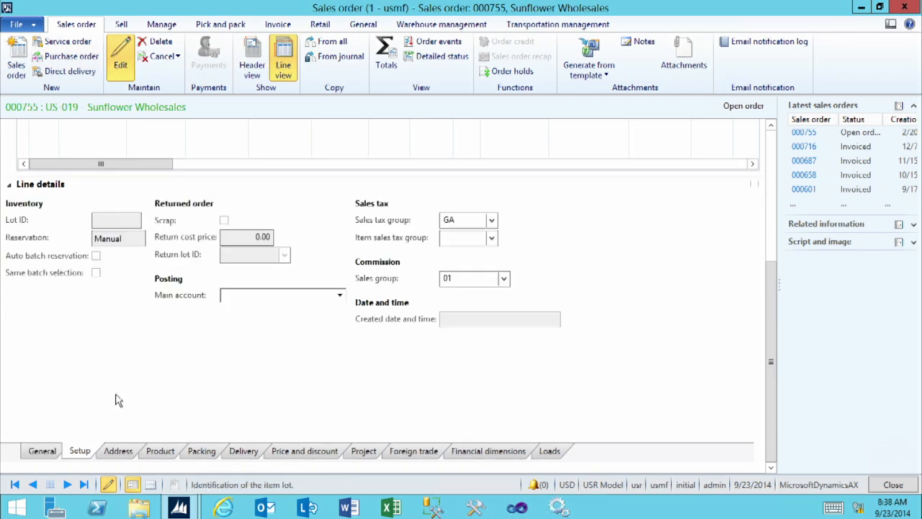
left_click(126, 456)
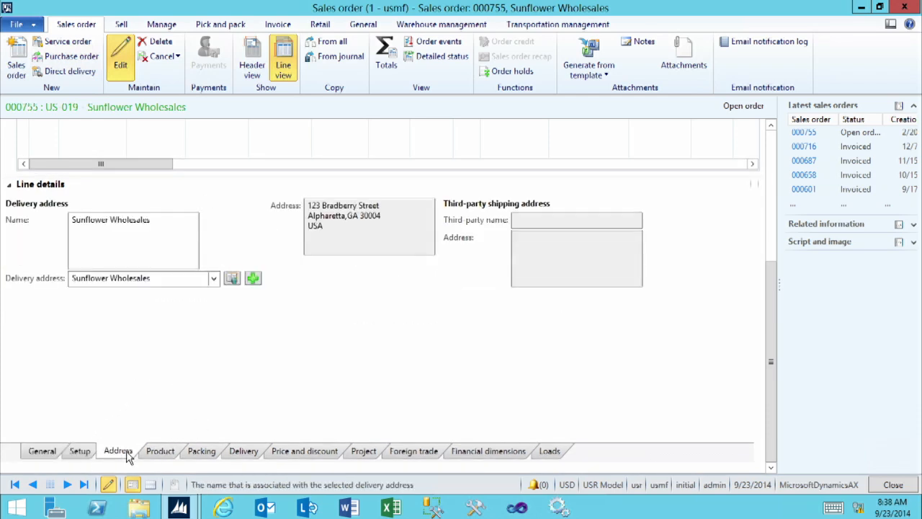
left_click(167, 457)
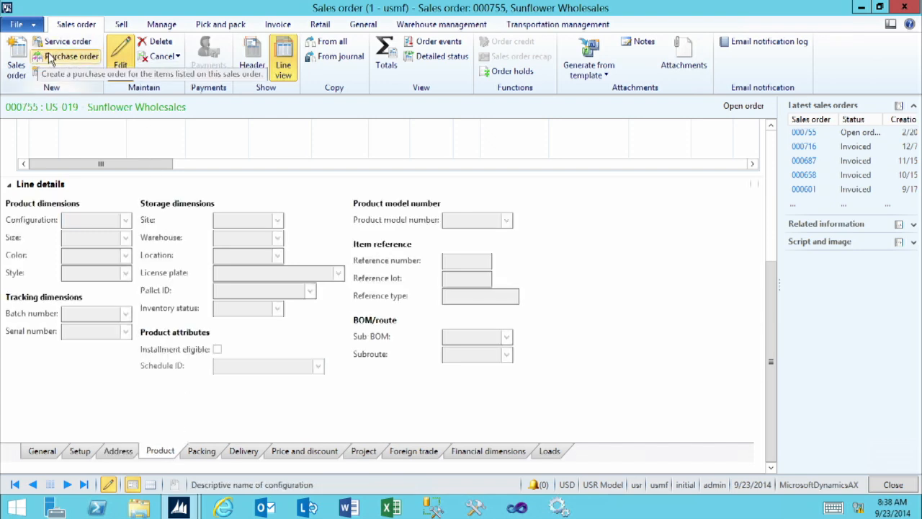
left_click(28, 189)
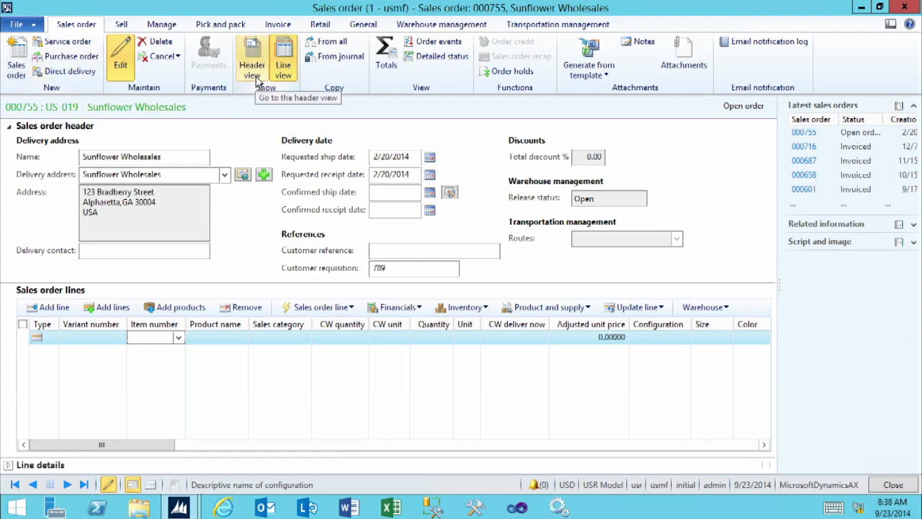
left_click(281, 77)
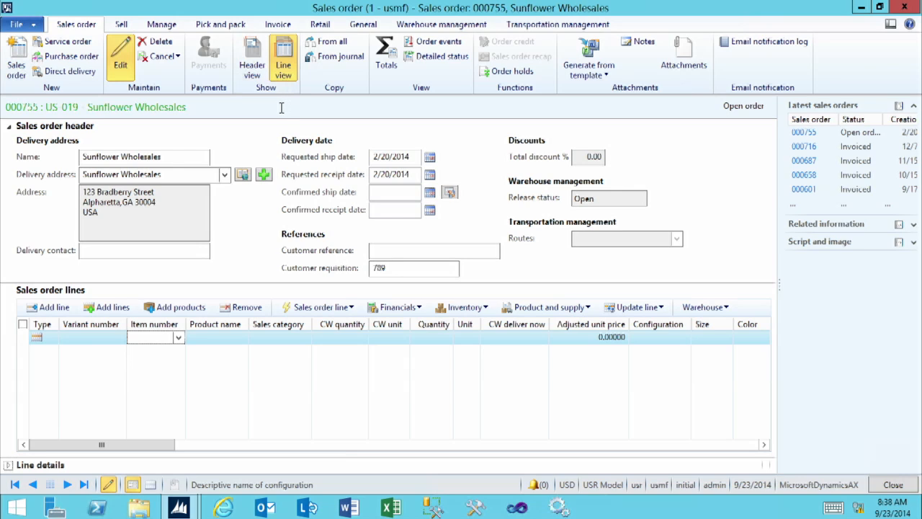
Step: Switch the sales order to the header view and examine its general, setup and address sections
left_click(256, 63)
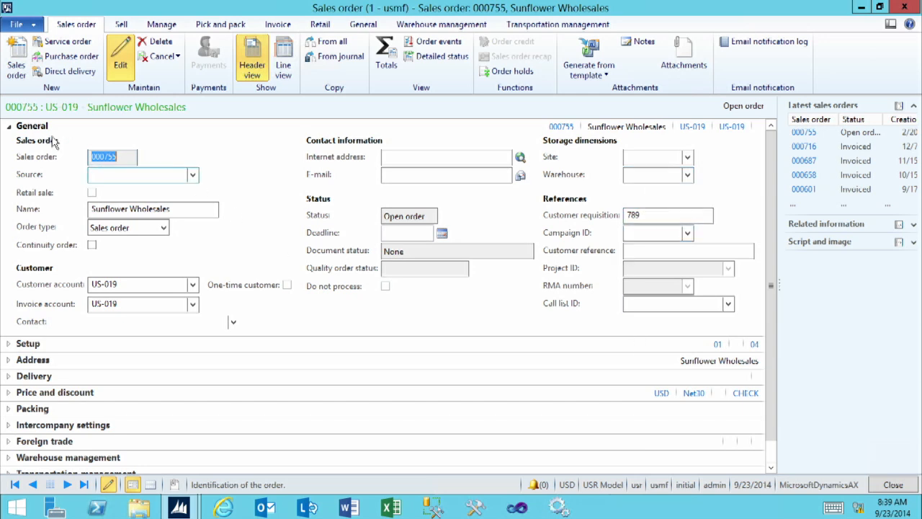
left_click(33, 126)
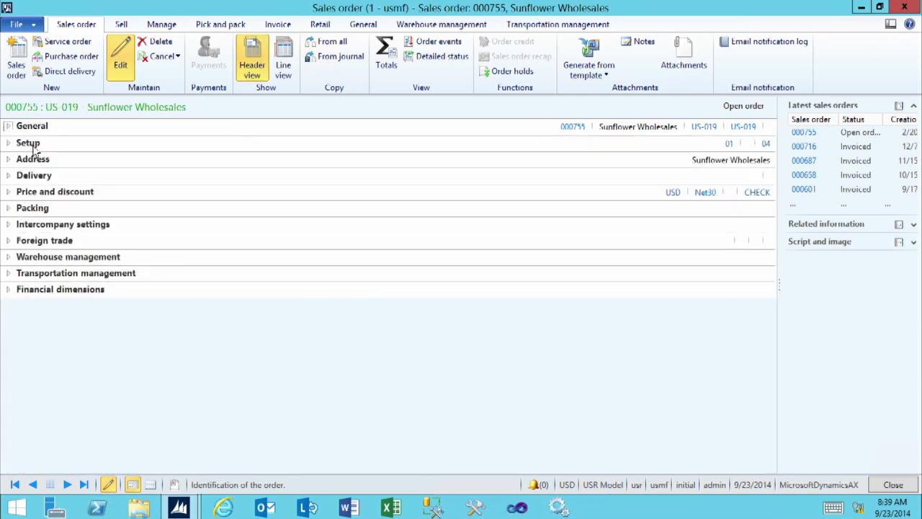
left_click(31, 144)
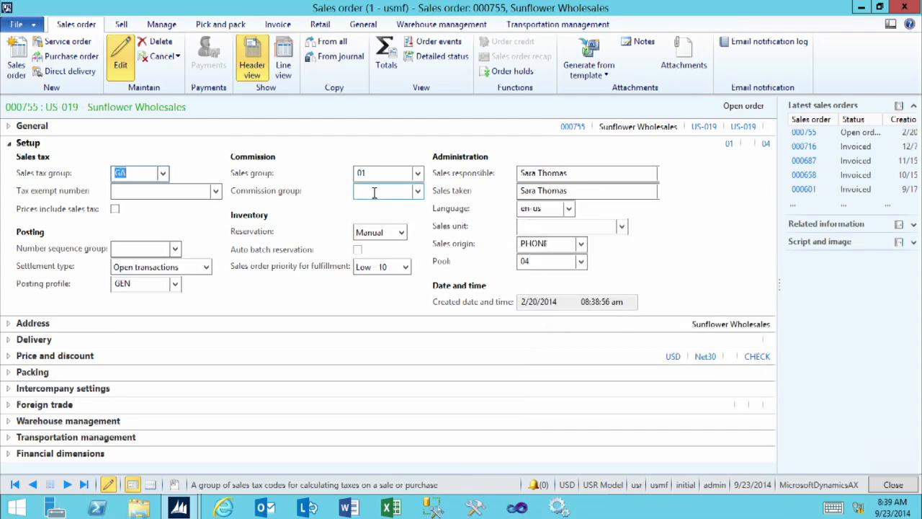
left_click(29, 144)
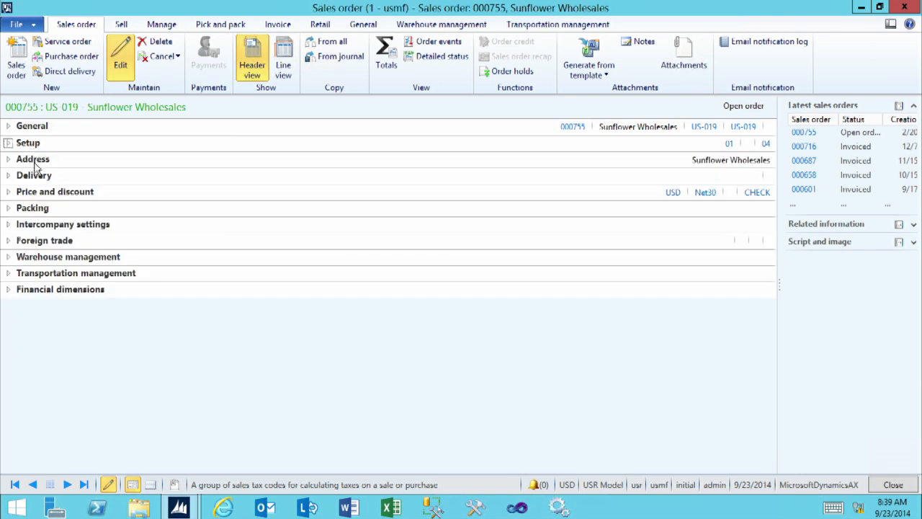
left_click(33, 160)
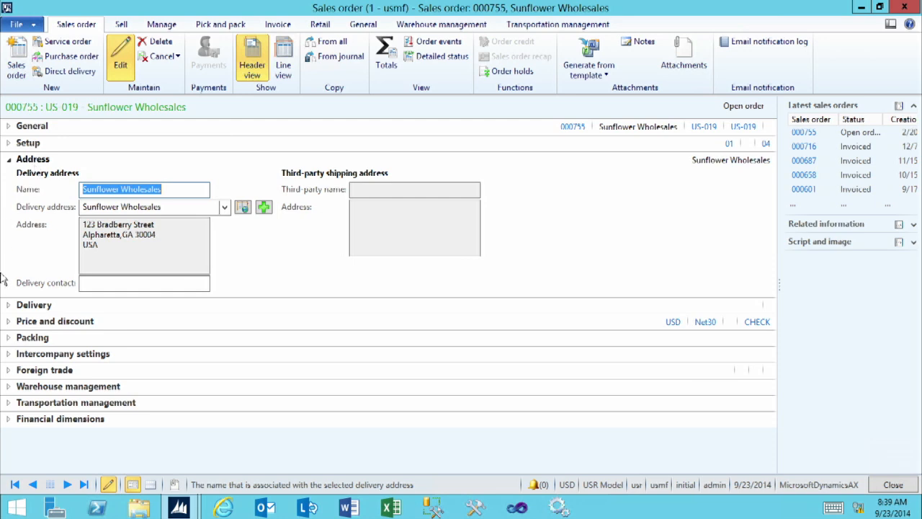
Step: Examine the delivery settings and the price and discount settings in the order header, collapsing each section after review
left_click(32, 305)
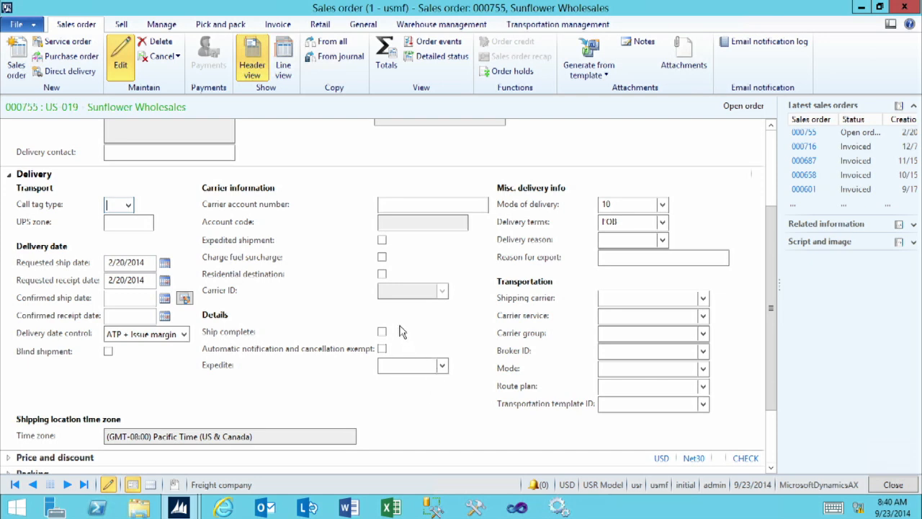
left_click(402, 366)
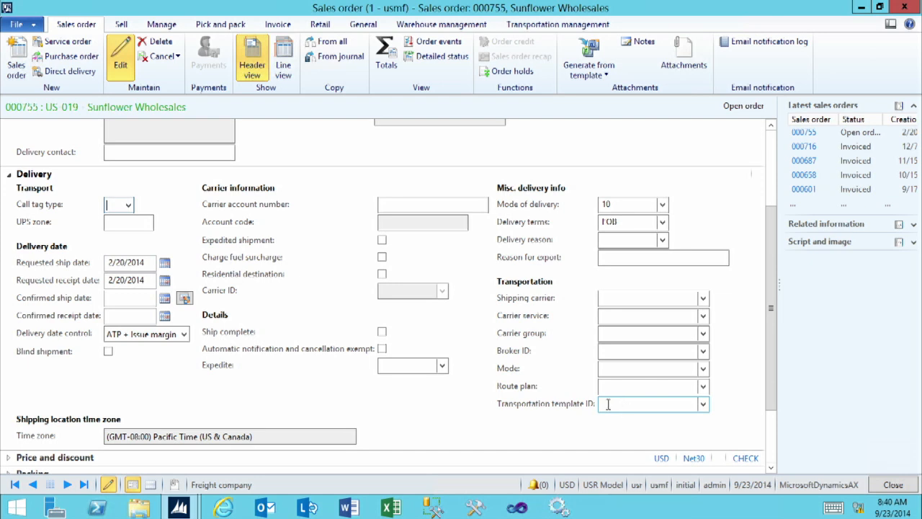
left_click(33, 175)
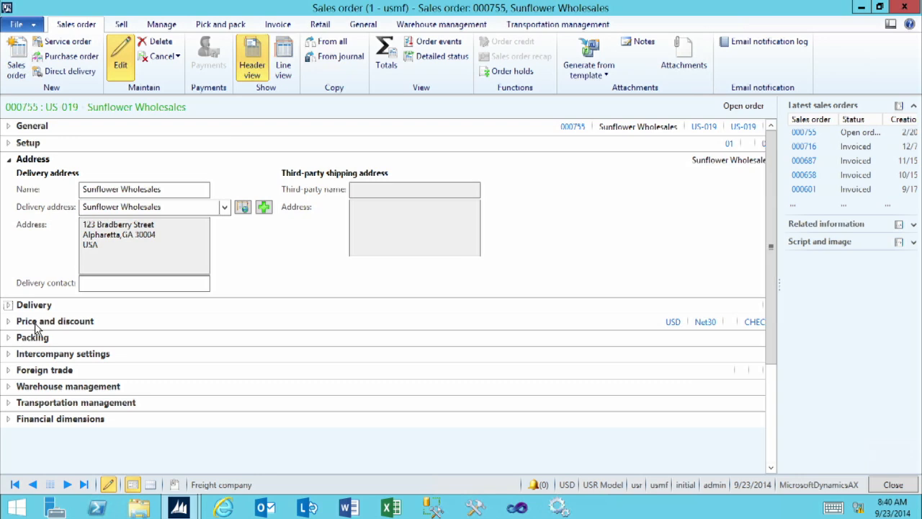
left_click(35, 323)
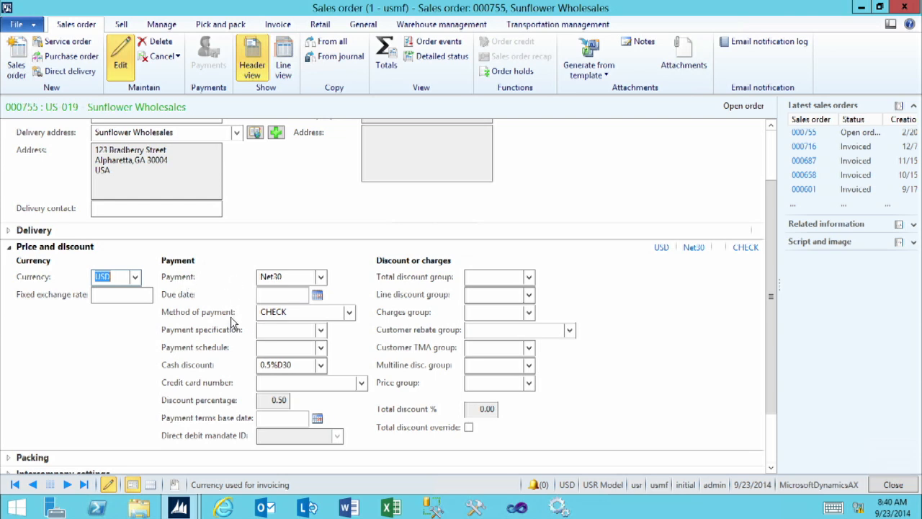
left_click(295, 367)
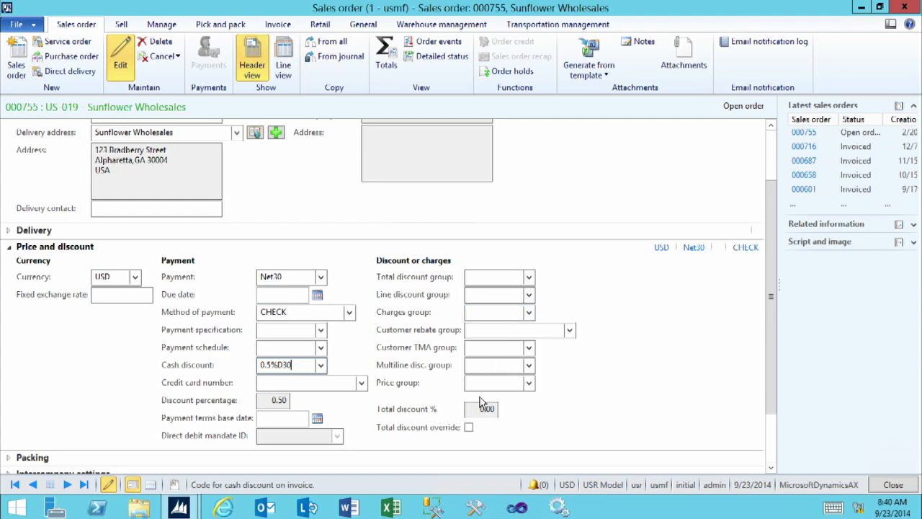
left_click(39, 250)
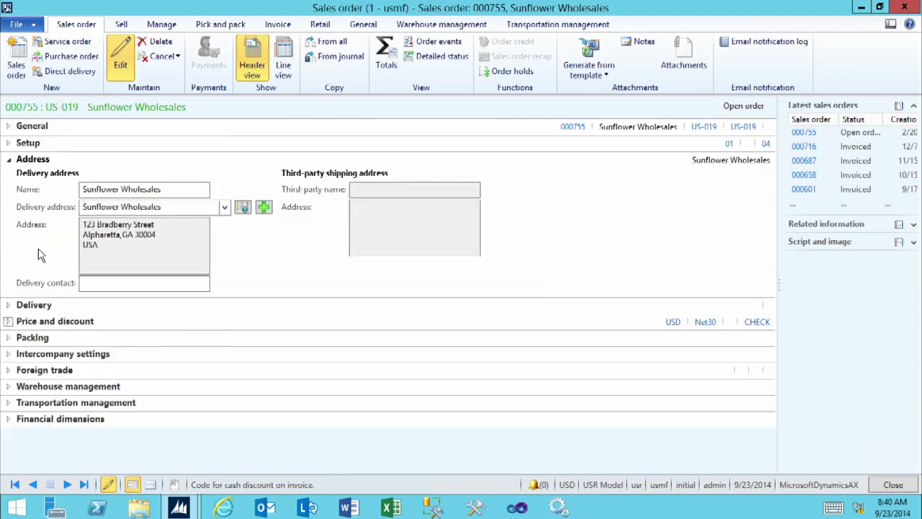
Step: Examine the packing, intercompany and foreign trade settings in the order header, collapsing each section after review
left_click(20, 341)
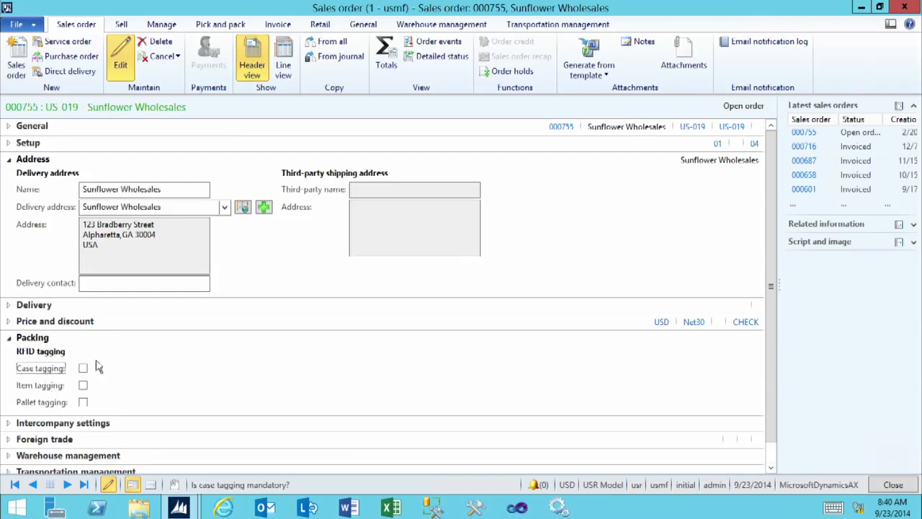
left_click(34, 339)
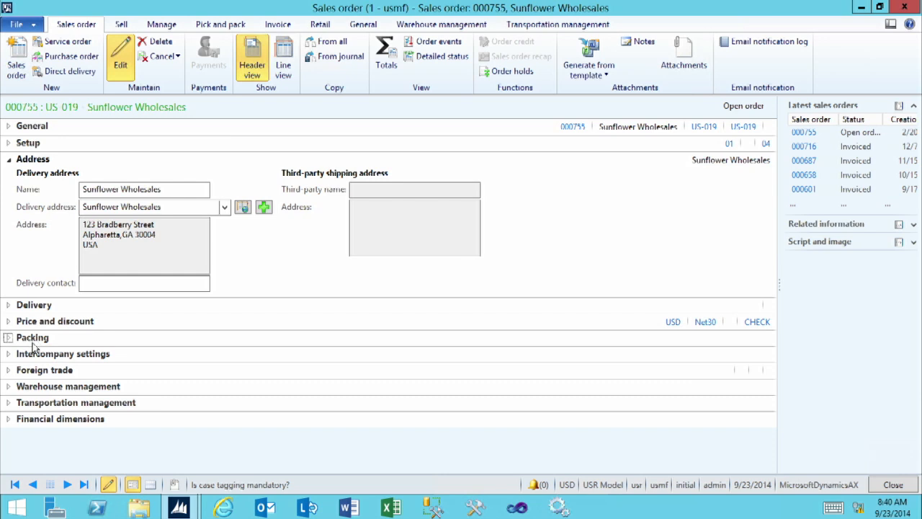
left_click(35, 354)
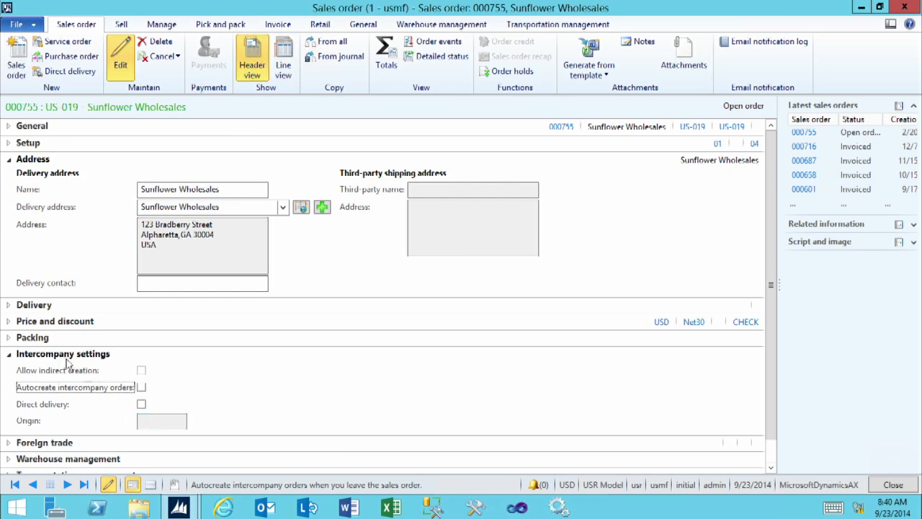
left_click(32, 358)
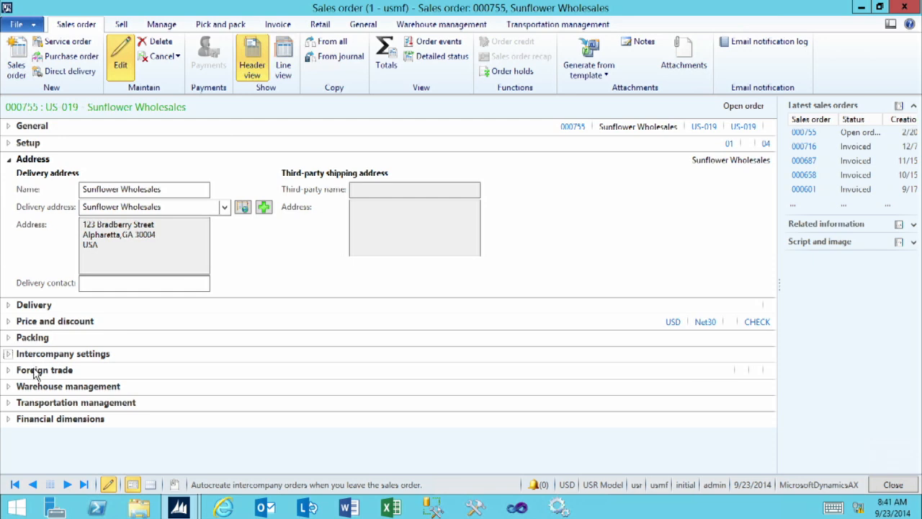
left_click(36, 372)
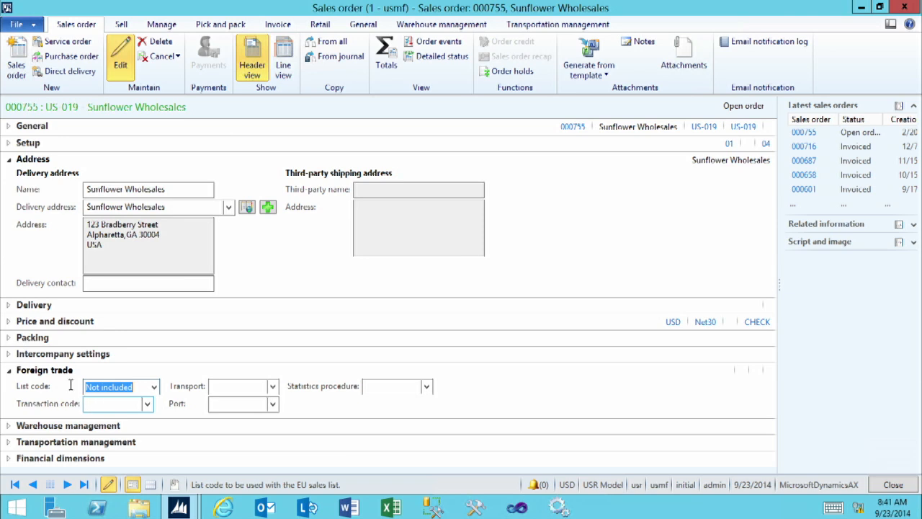
left_click(43, 371)
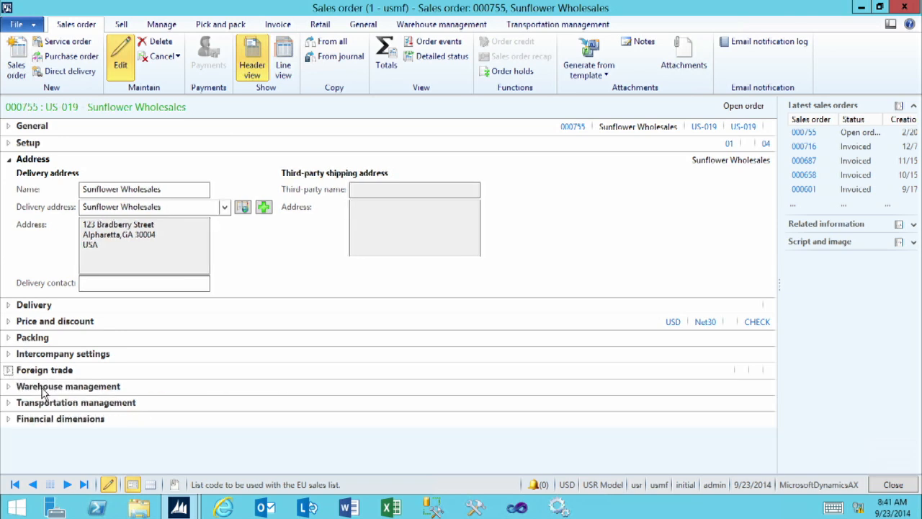
Step: Examine the header's warehouse management, transportation management and default financial dimension settings, and return the order to the line view
left_click(42, 388)
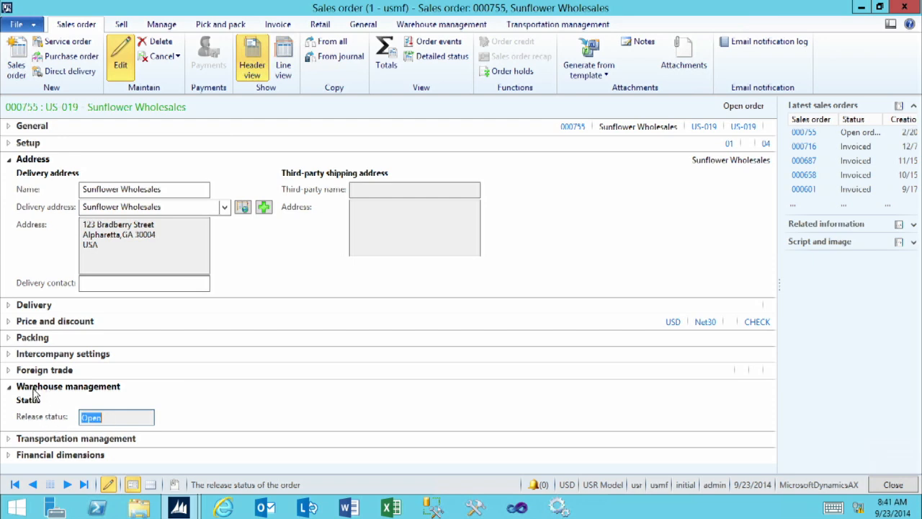
left_click(33, 390)
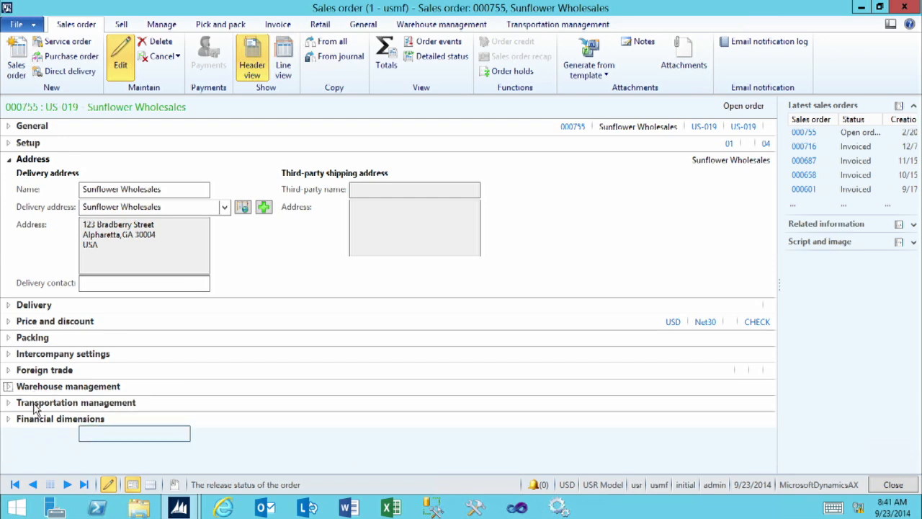
left_click(34, 407)
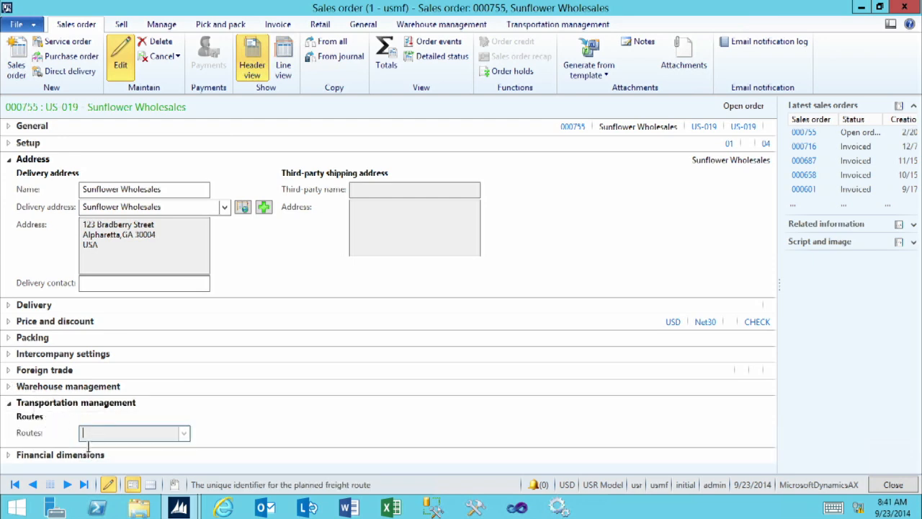
left_click(23, 405)
left_click(21, 421)
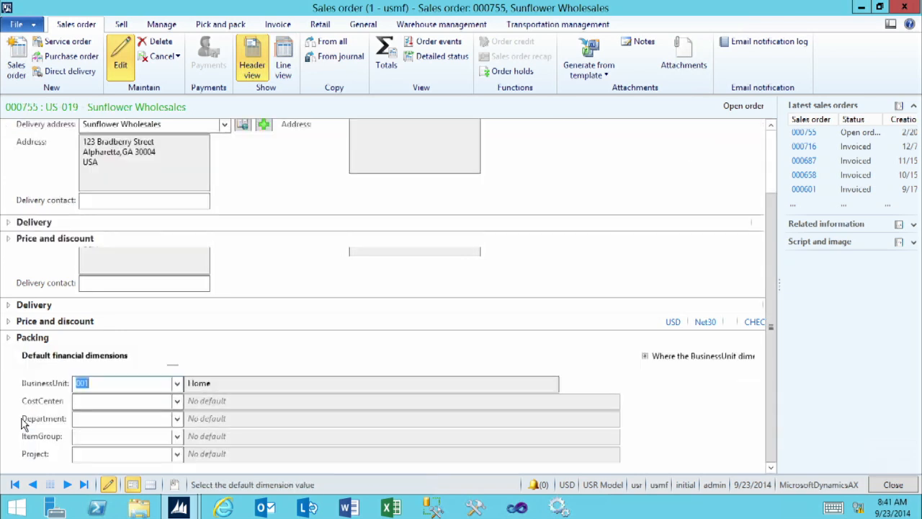
left_click(99, 382)
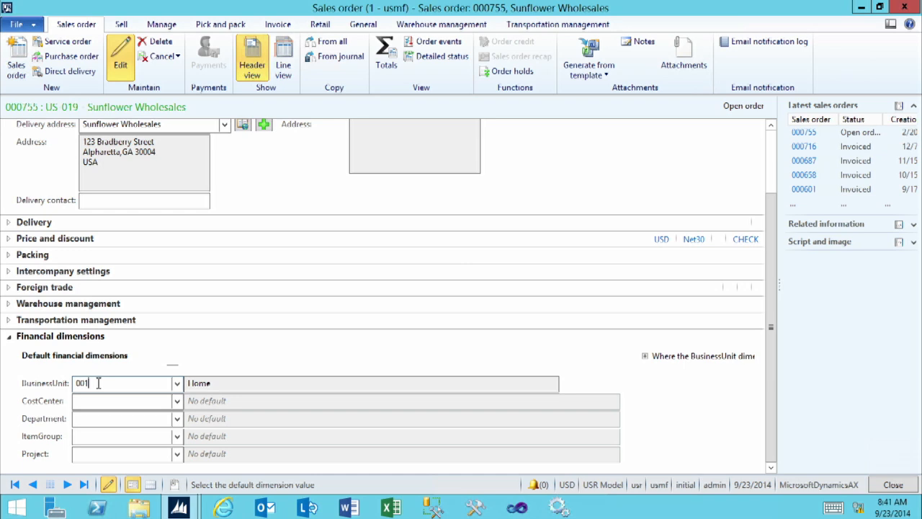
left_click(282, 57)
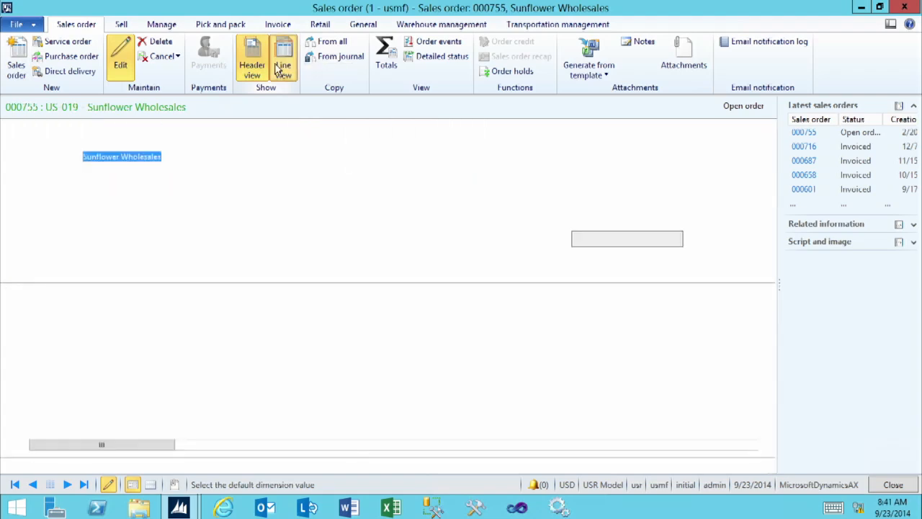